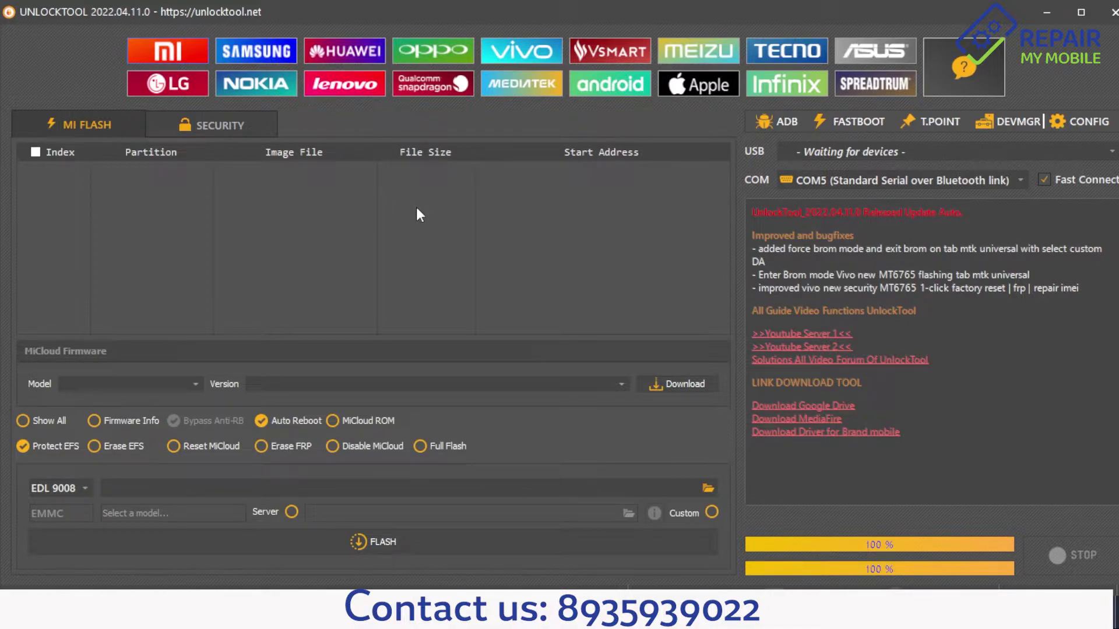
- Open the test-point guide's Huawei model list to find the Honor 9X (HLK) diagram
left_click(929, 128)
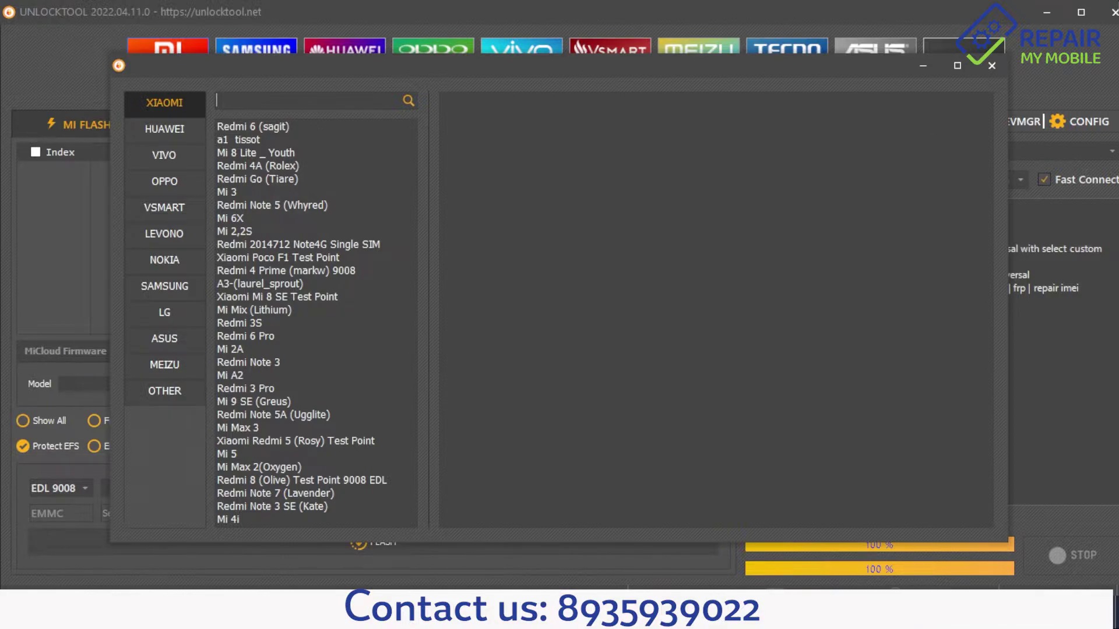
left_click(165, 128)
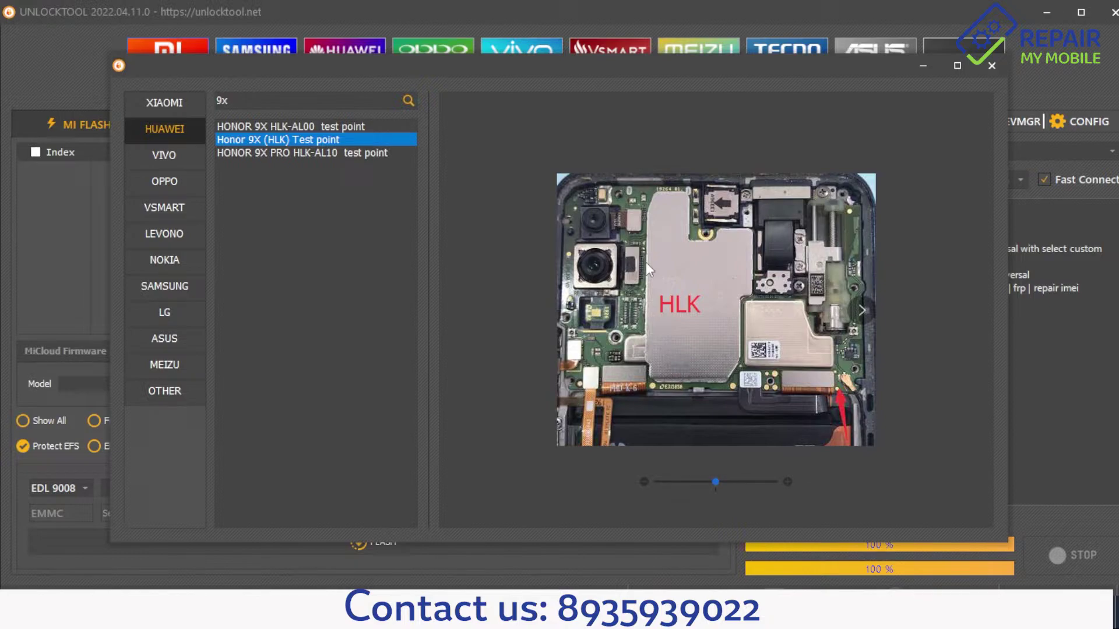
- View the Honor 9X Pro and HLK-AL00 diagrams, return to Honor 9X (HLK), and close the guide
left_click(256, 153)
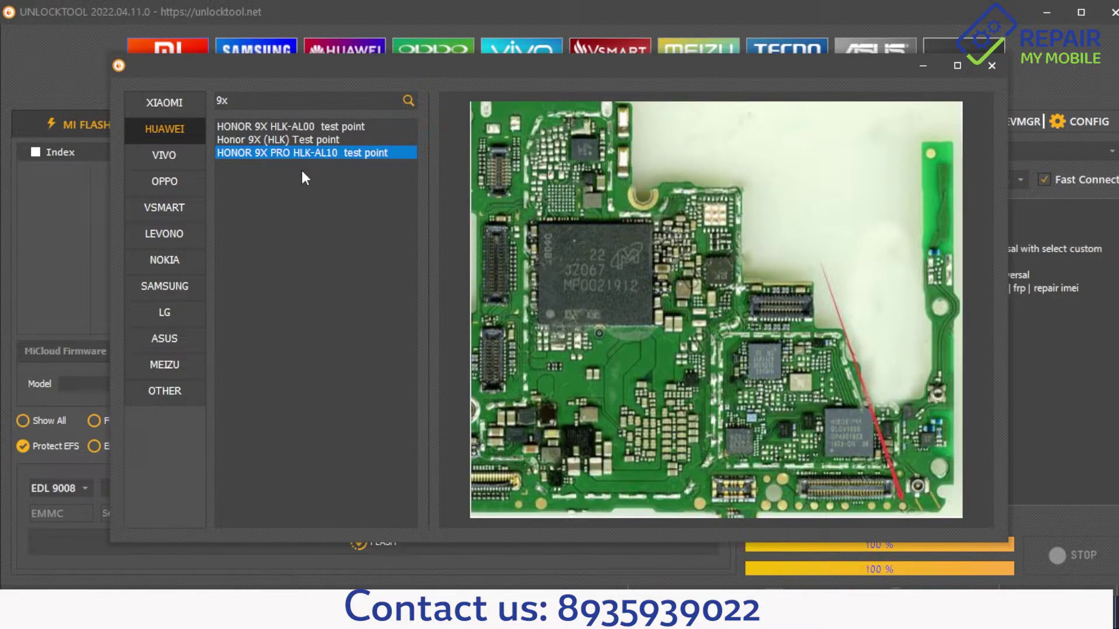
key("Home")
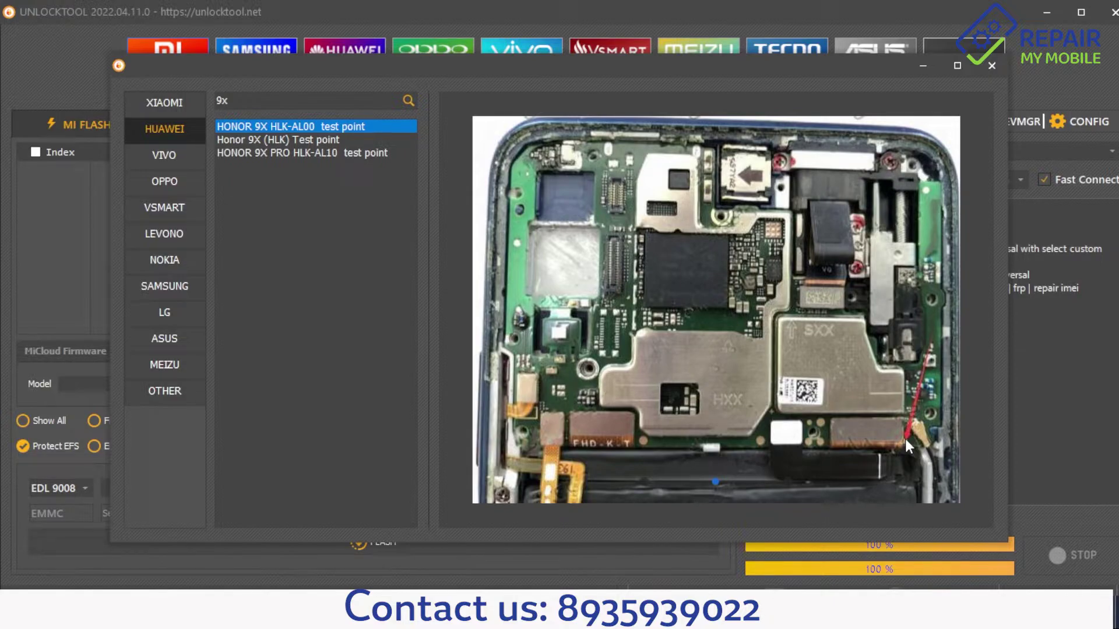
key("Down")
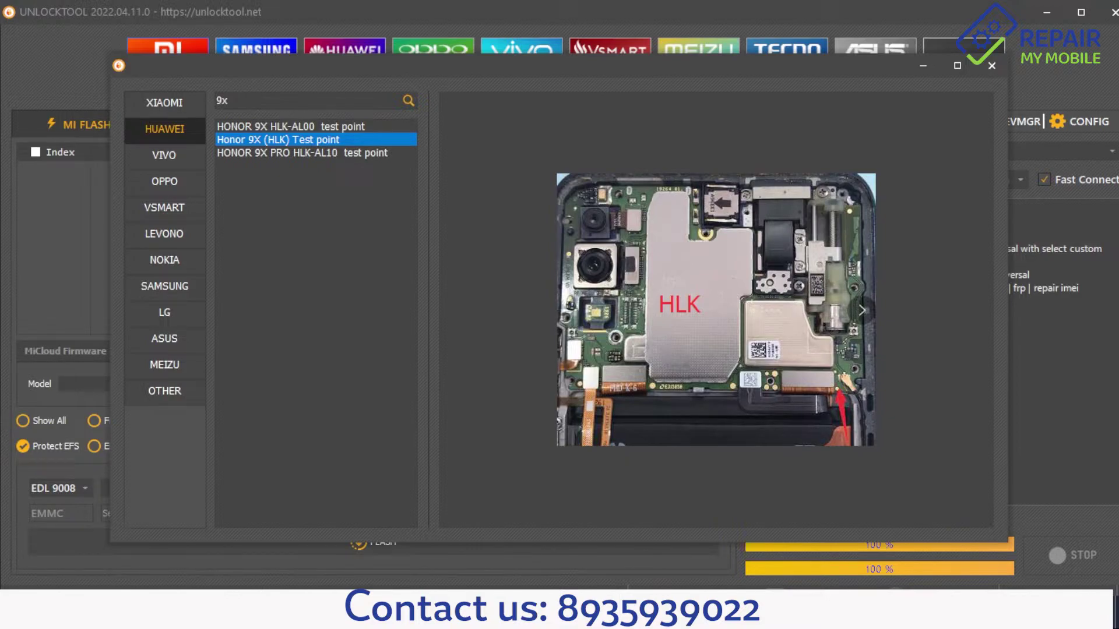
left_click(991, 66)
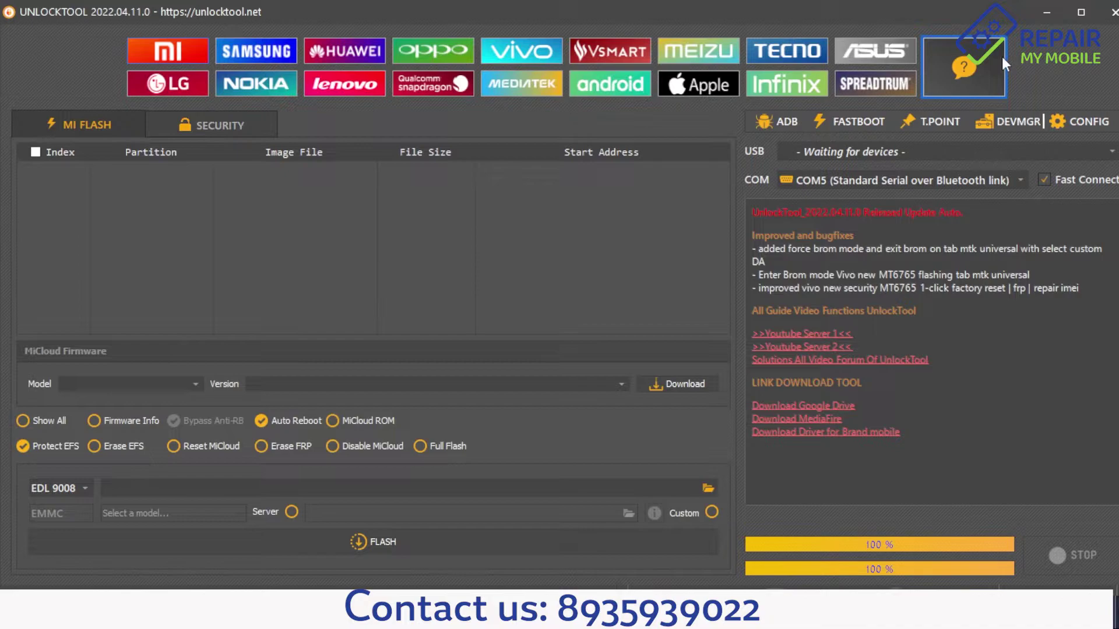
- Check the COM port list twice, keeping COM5 selected
left_click(840, 179)
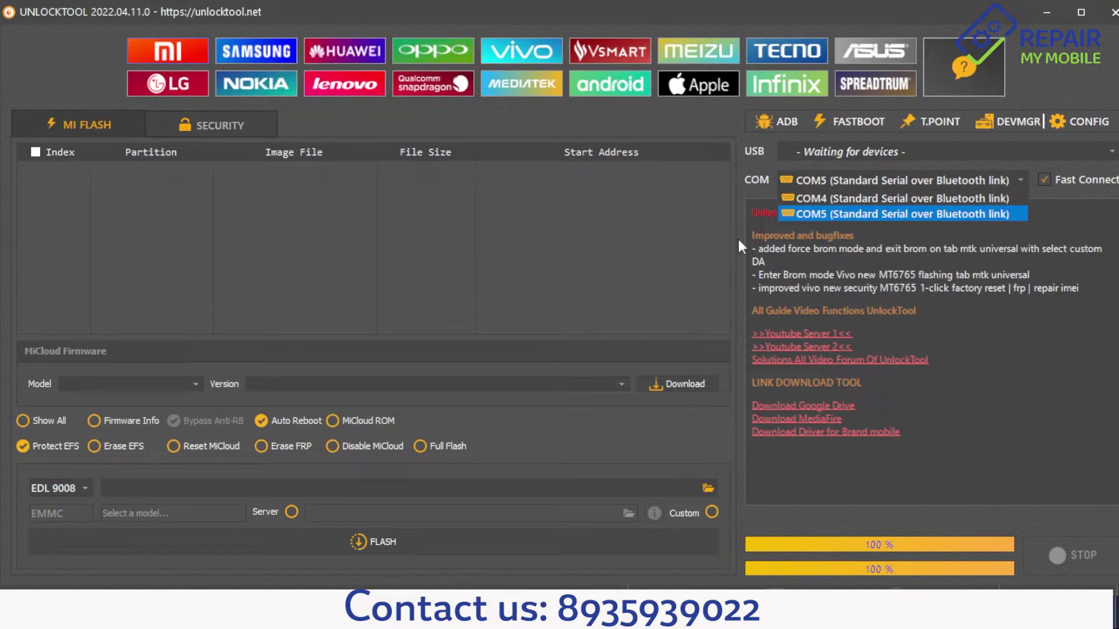
left_click(736, 237)
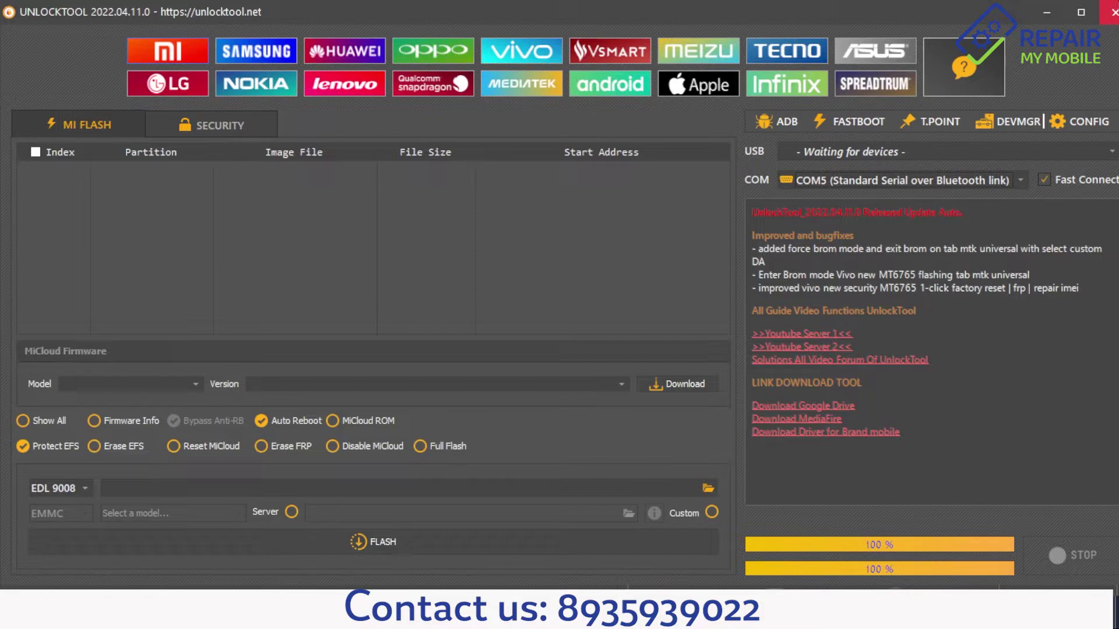
left_click(1009, 183)
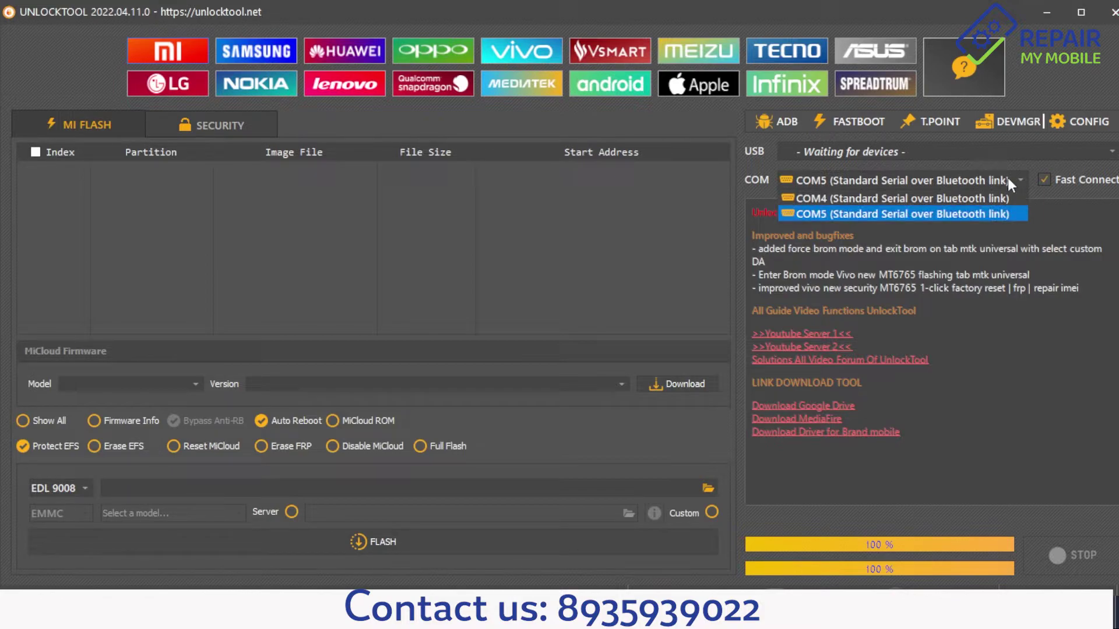
left_click(1009, 183)
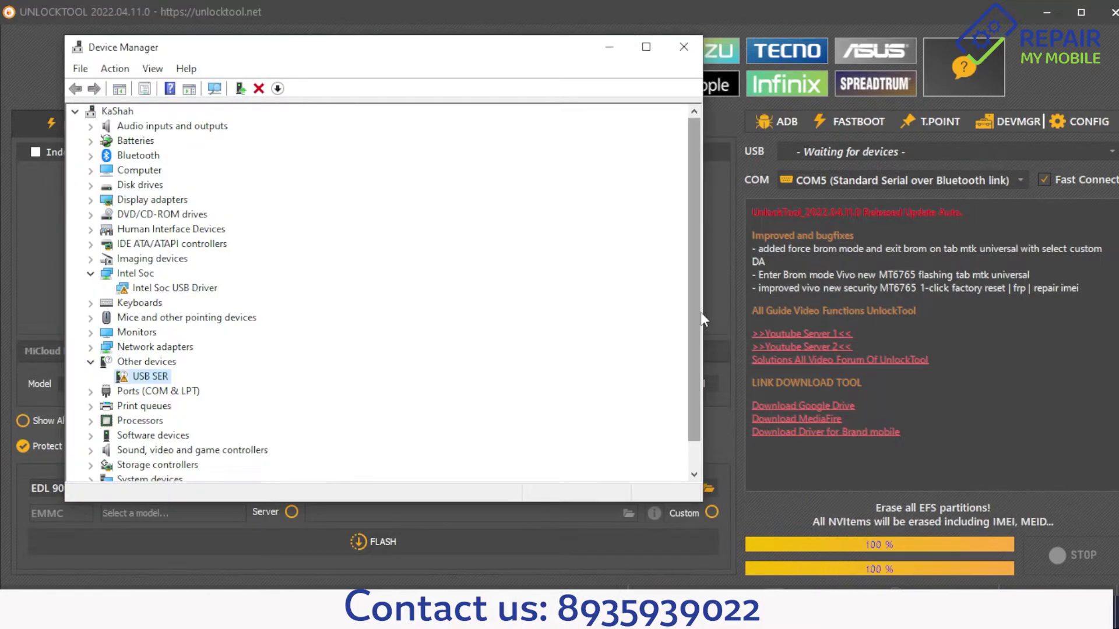
- Narrow the Device Manager window and bring up the driver options for USB SER
left_click_drag(701, 313, 363, 277)
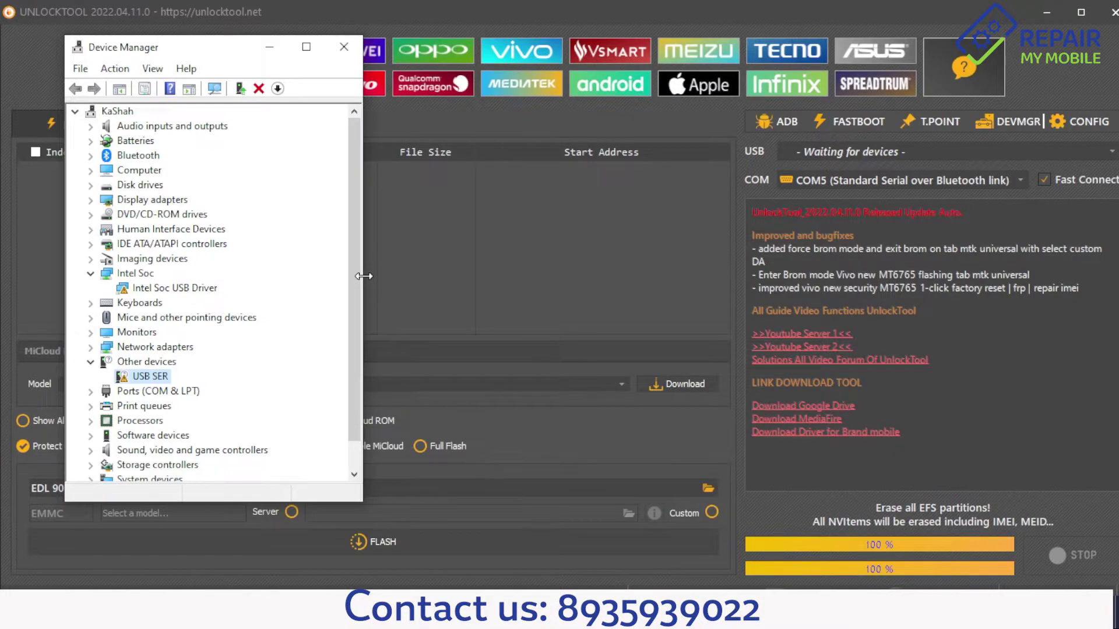
right_click(155, 378)
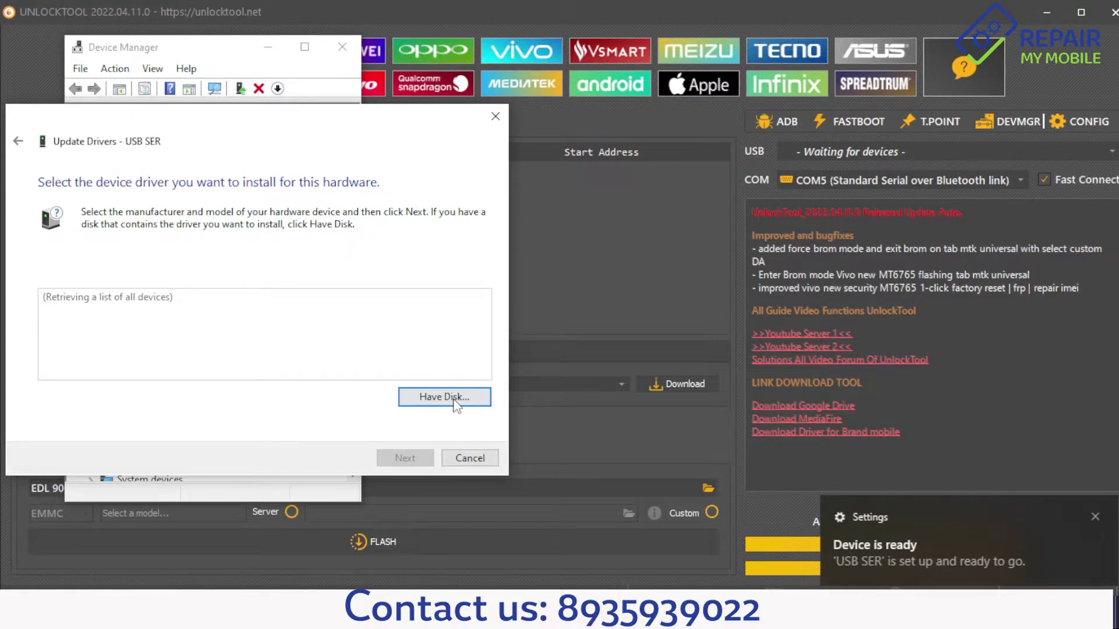
- Install the driver from disk, browsing up to the Local Disk (C:) folder
left_click(443, 397)
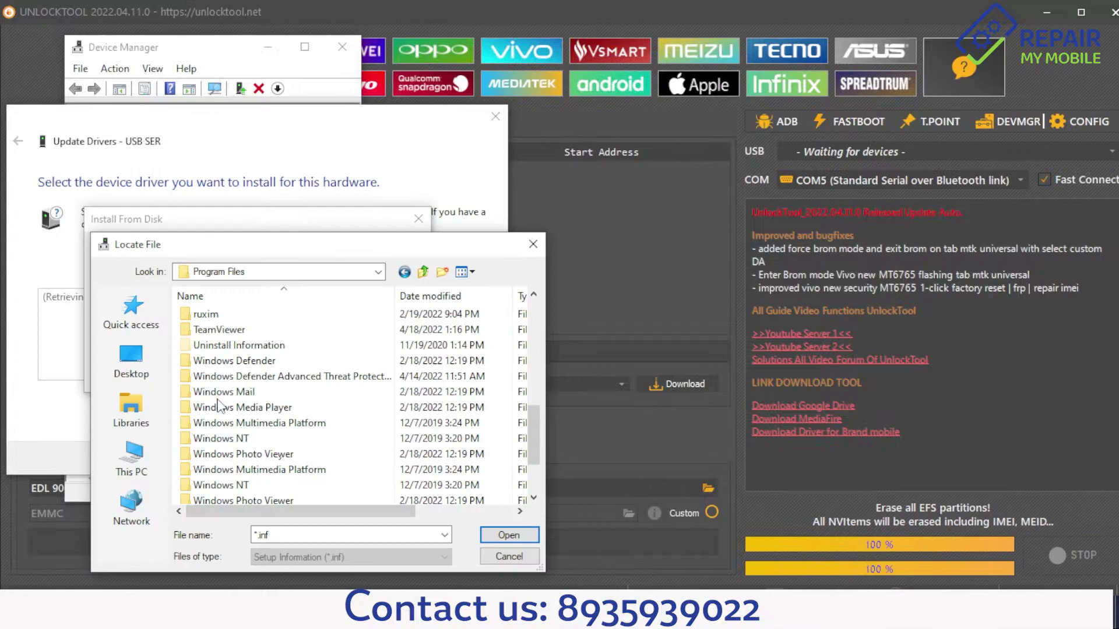
scroll(220, 402, "up", 2)
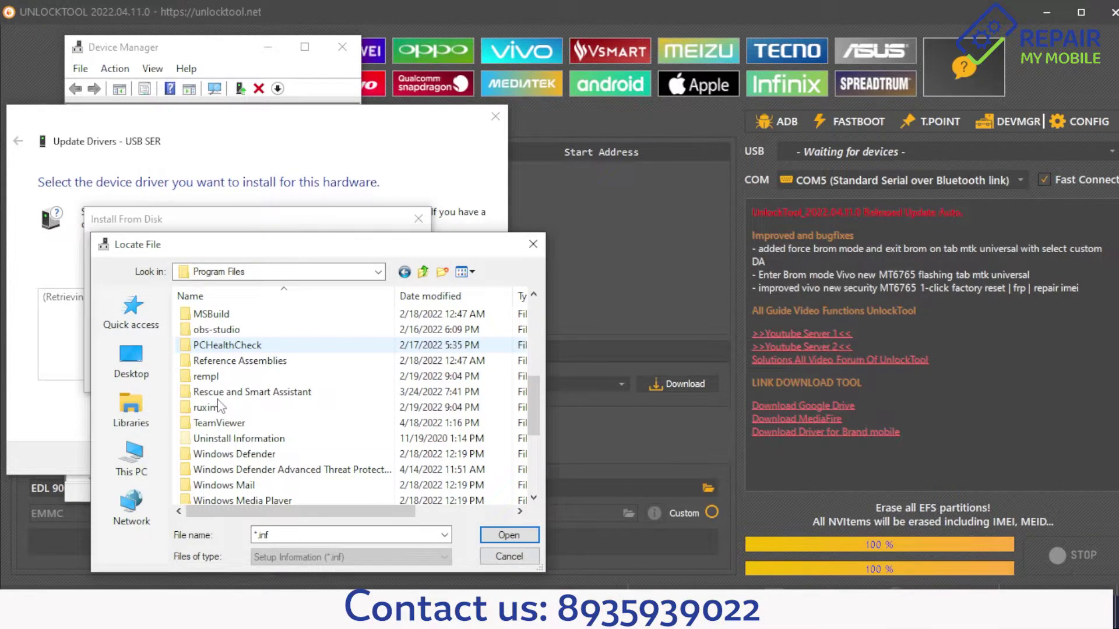
key("BackSpace")
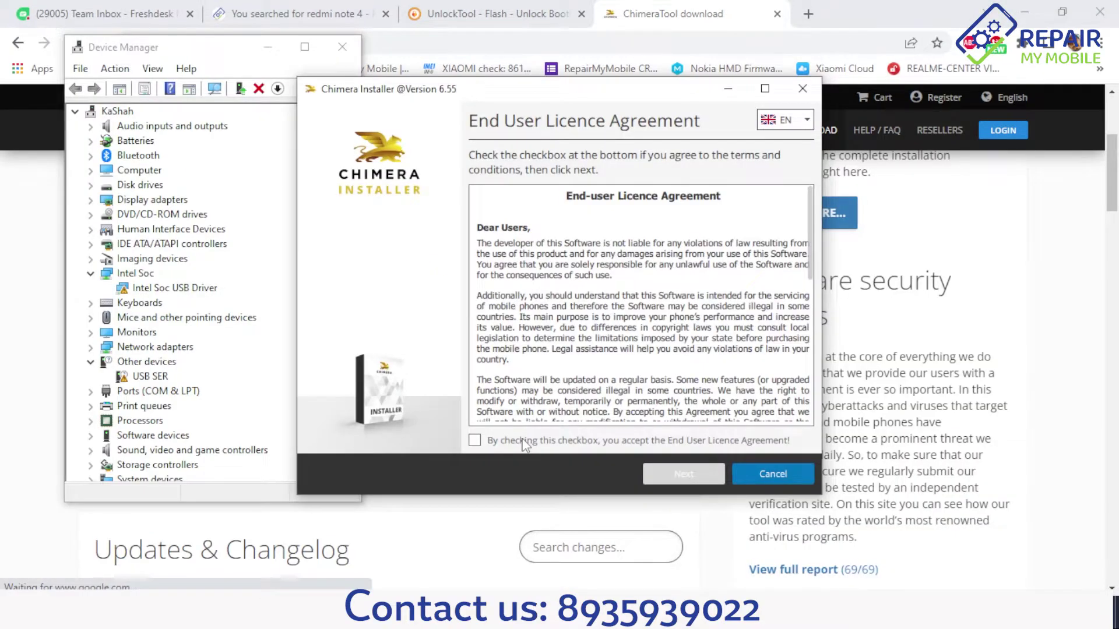
- Accept the Chimera end user licence agreement and continue to the installation type
left_click(522, 443)
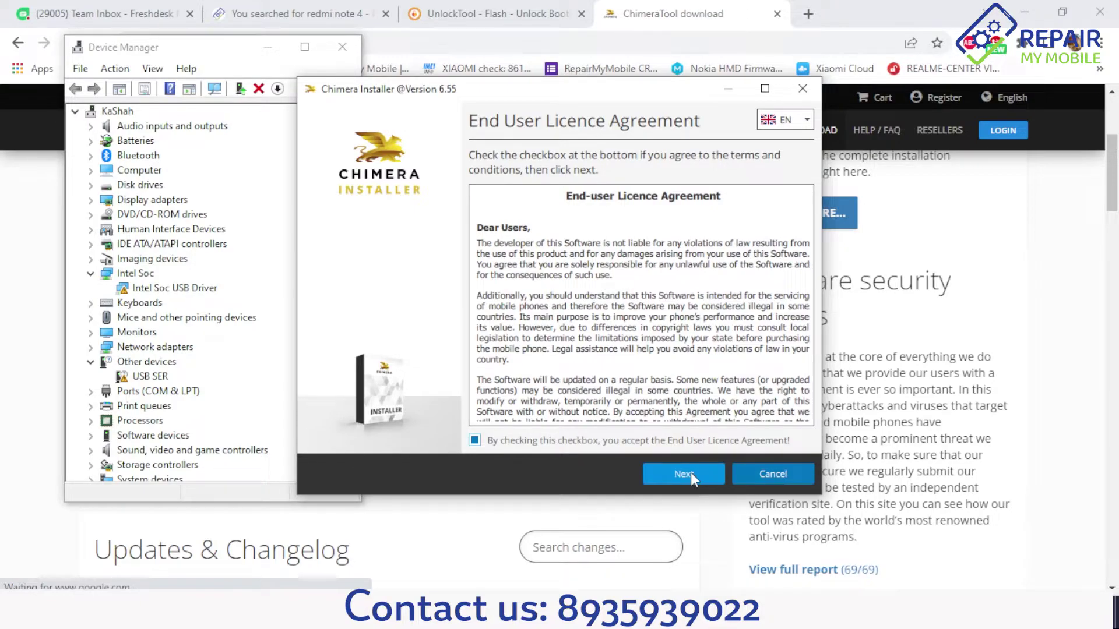
left_click(690, 473)
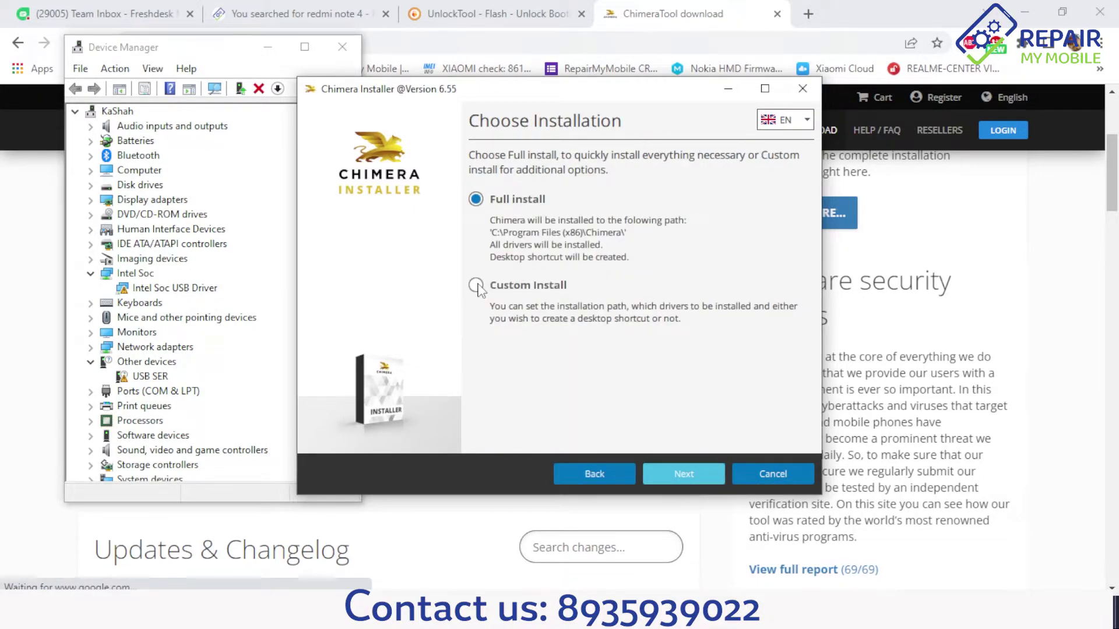